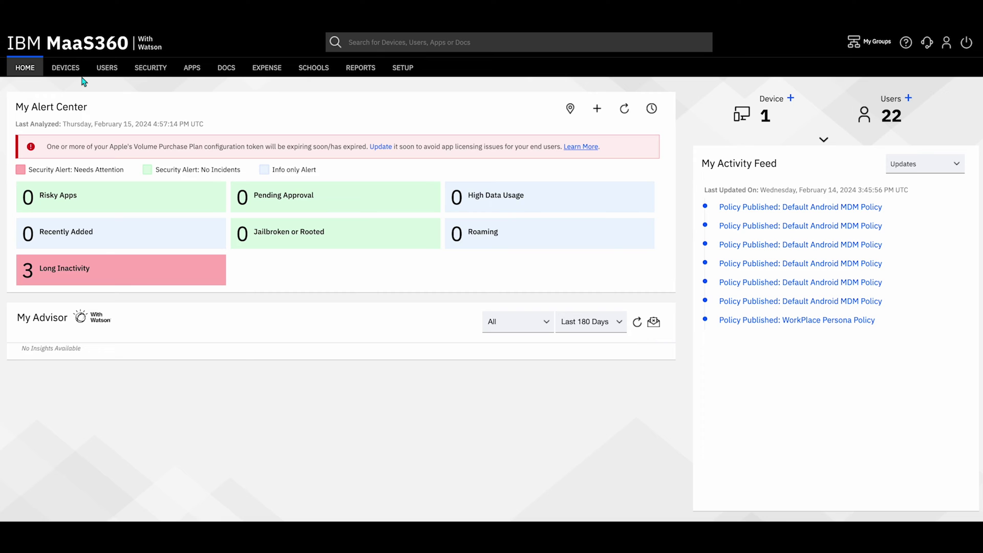
From Devices, choose Other Enrollment Options > Android > Android Device Enrollment
click(379, 144)
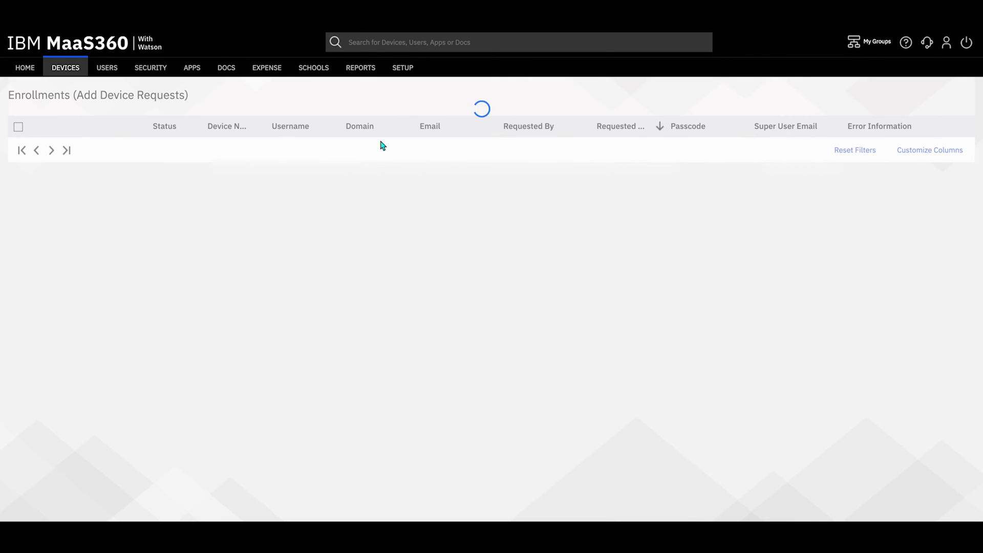
click(861, 95)
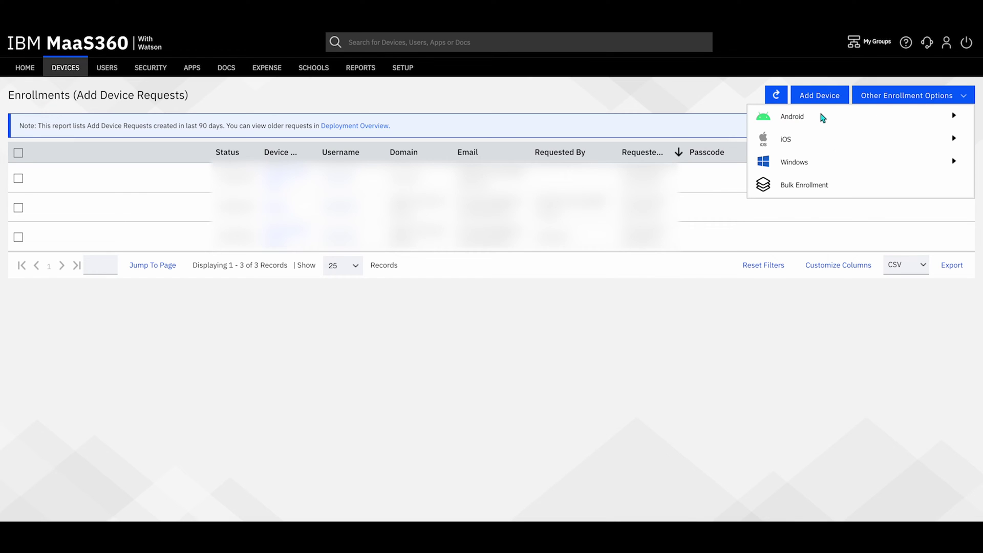
click(809, 120)
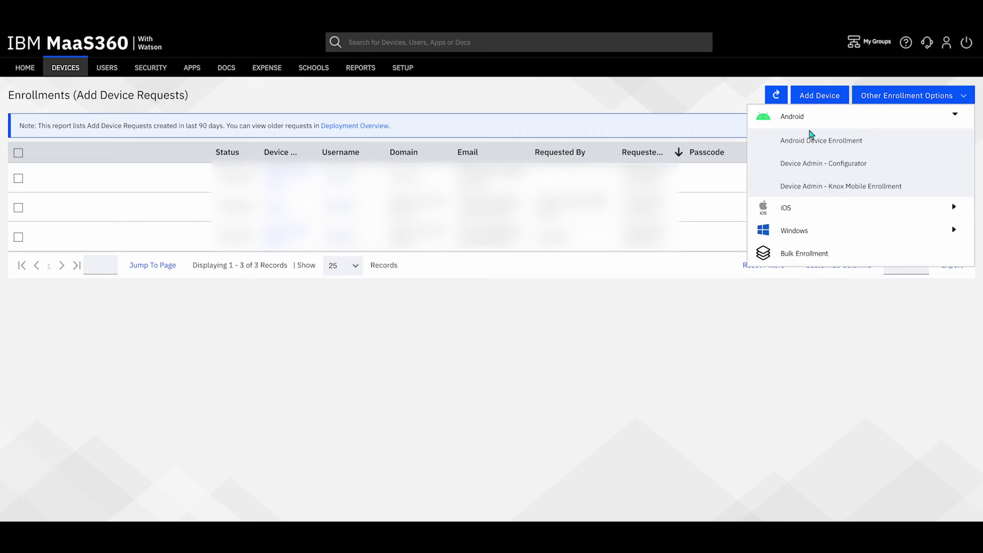
click(813, 142)
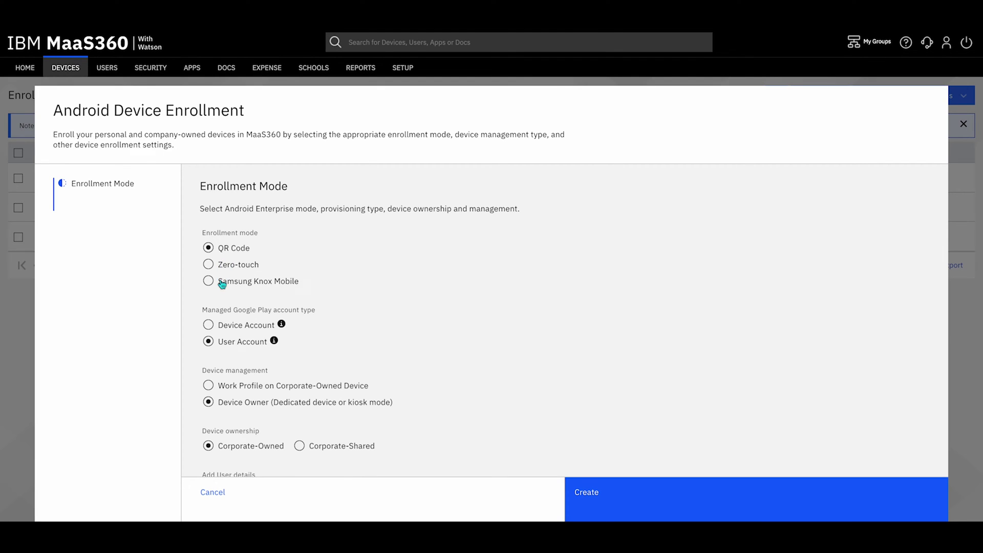
Choose Device Account as the Managed Google Play account type
click(207, 326)
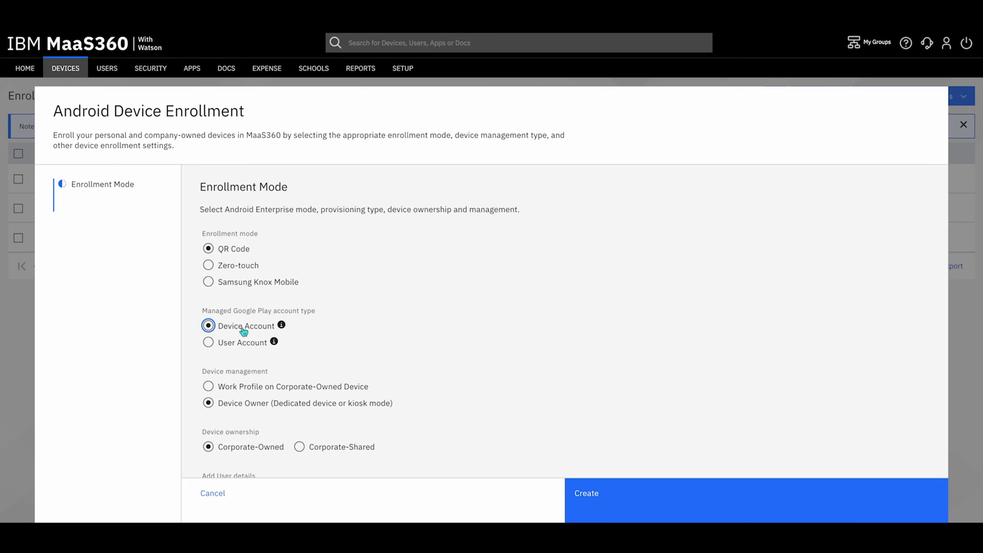
scroll(473, 338, down, 3)
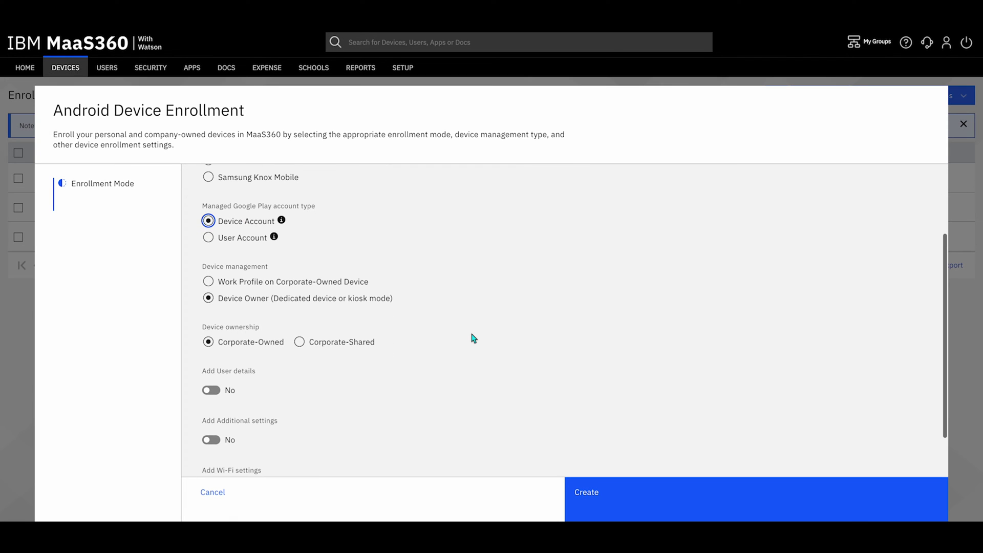
scroll(473, 338, down, 2)
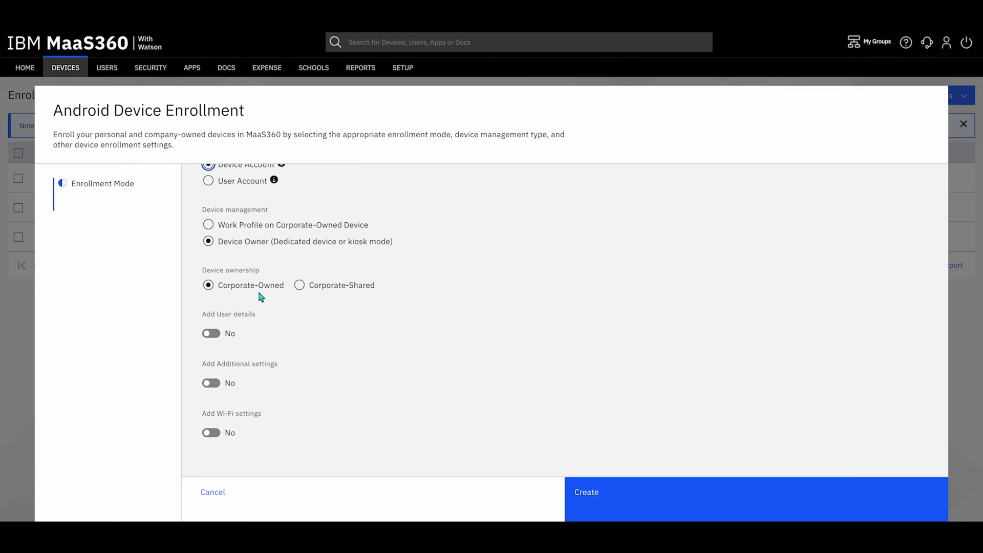
Switch both Add User details and Add Additional settings to Yes
click(212, 335)
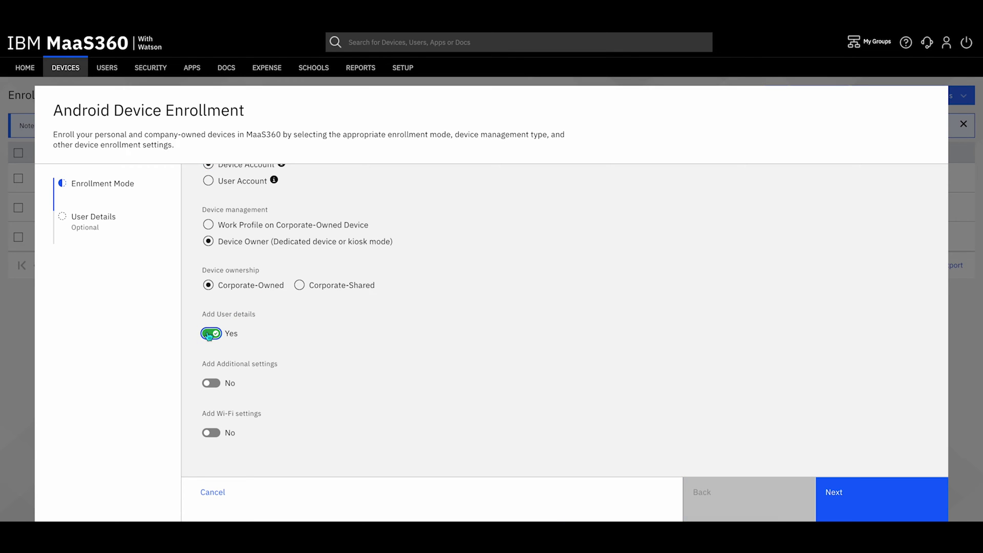
click(211, 386)
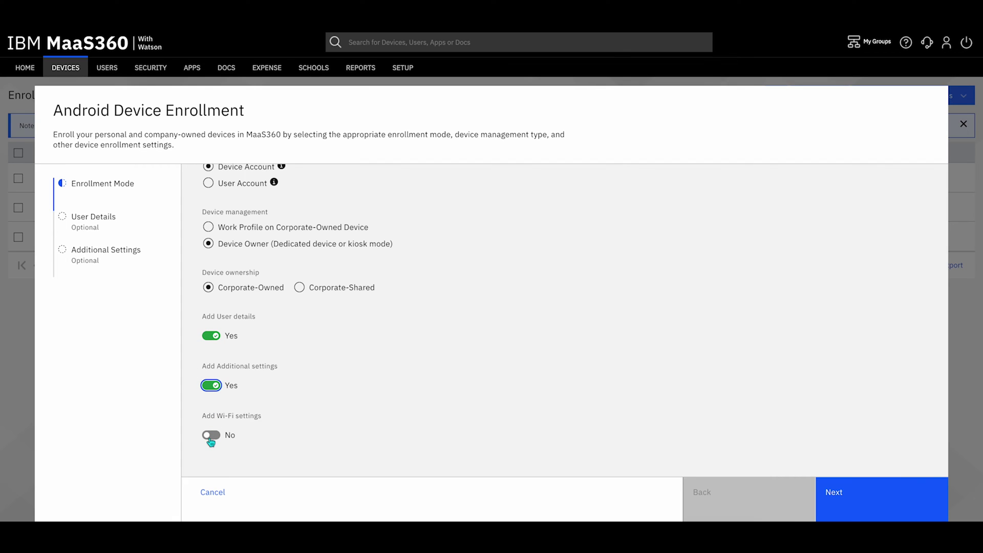
Advance to User Details and leave the optional email, username, password and domain blank
click(837, 501)
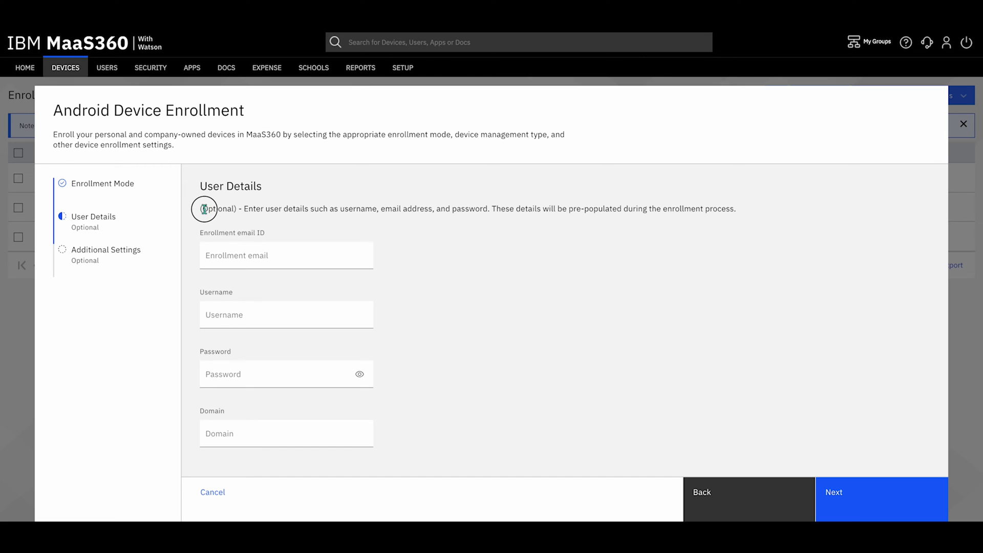
drag(203, 209, 238, 209)
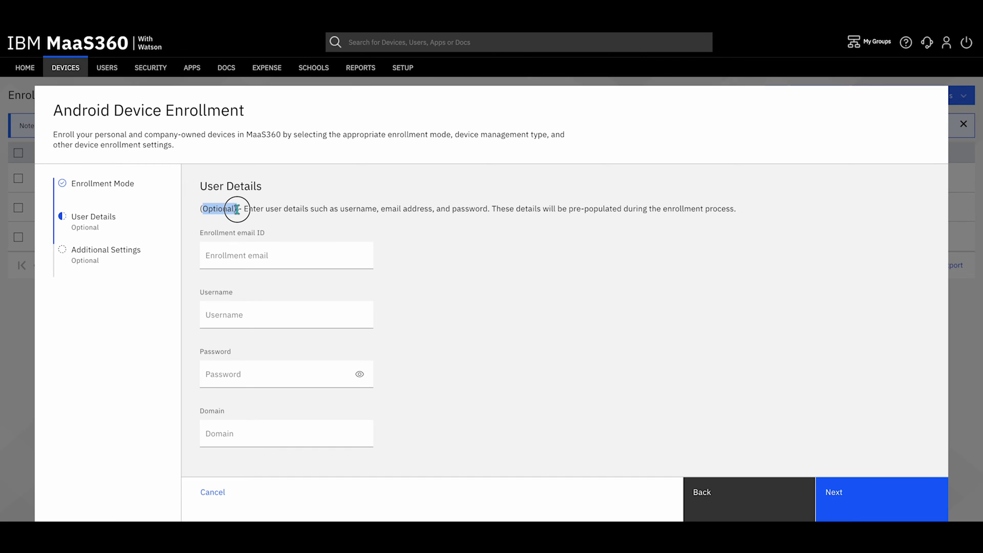
click(469, 318)
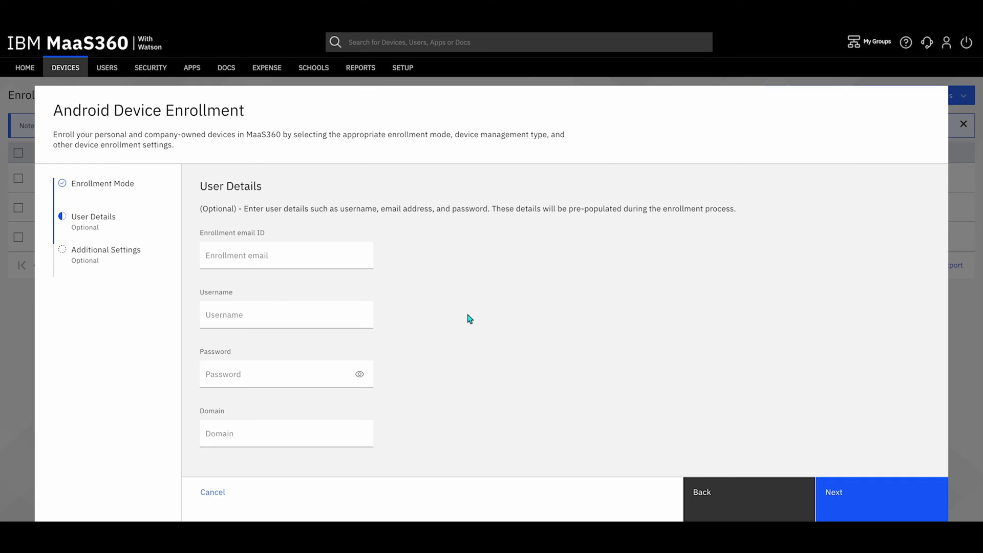
scroll(468, 318, down, 1)
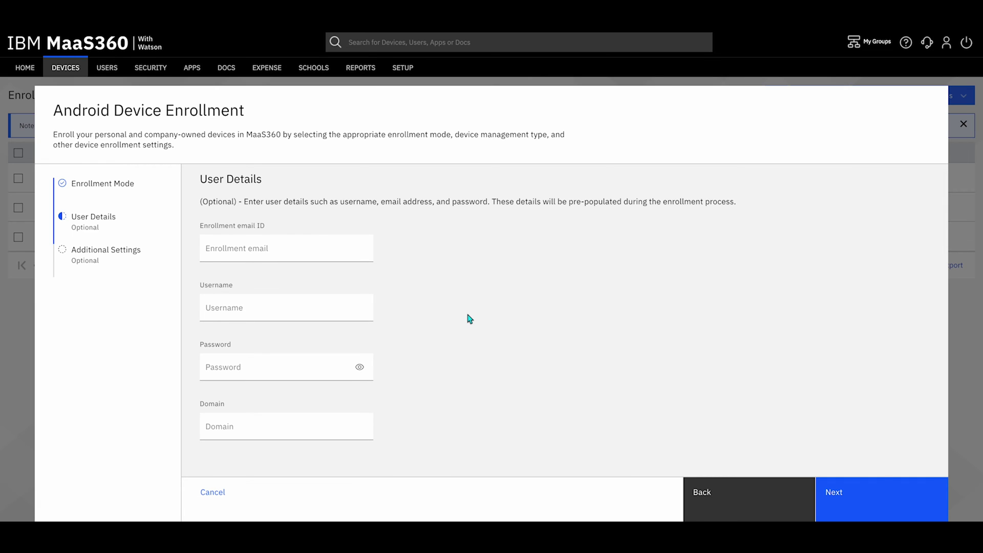
In Additional settings, set Prompt for asset number and Disable system apps to No
click(864, 497)
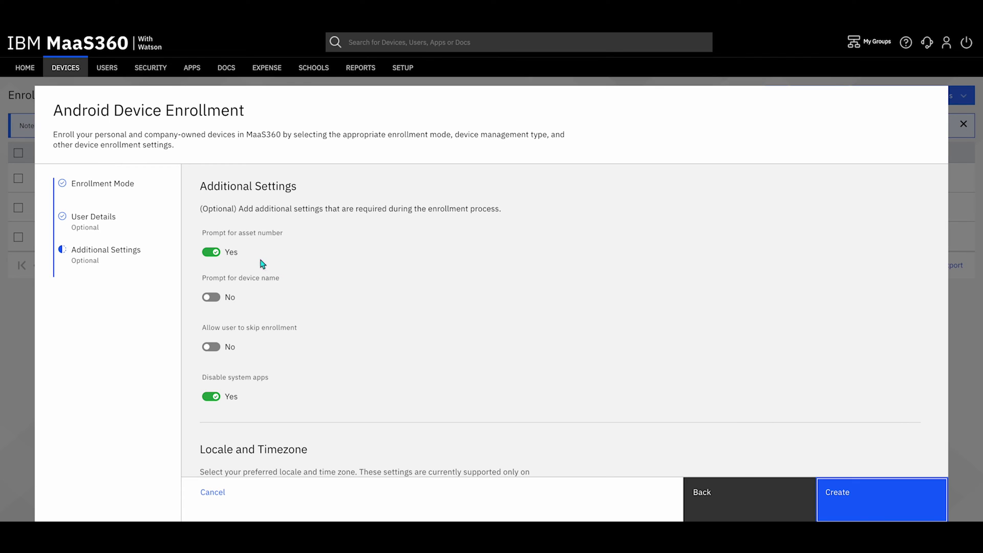
click(212, 253)
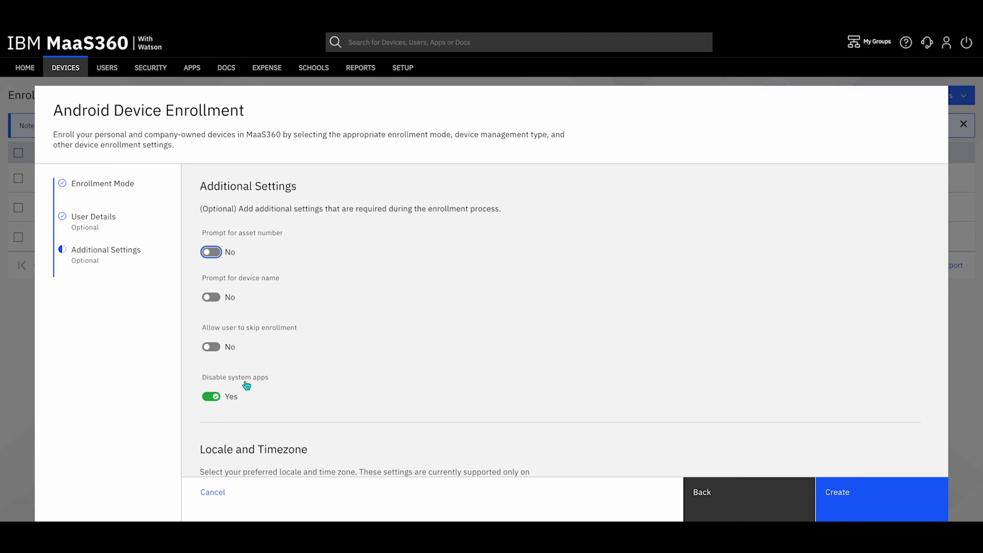
click(212, 397)
Create the enrollment and download its QR code from the QR Code Enterprise dialog
click(839, 493)
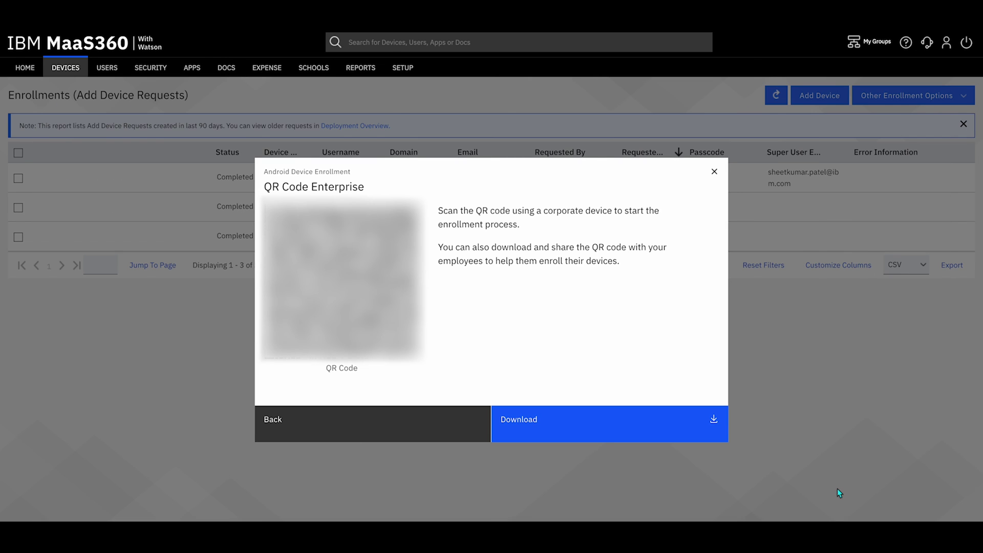
click(523, 426)
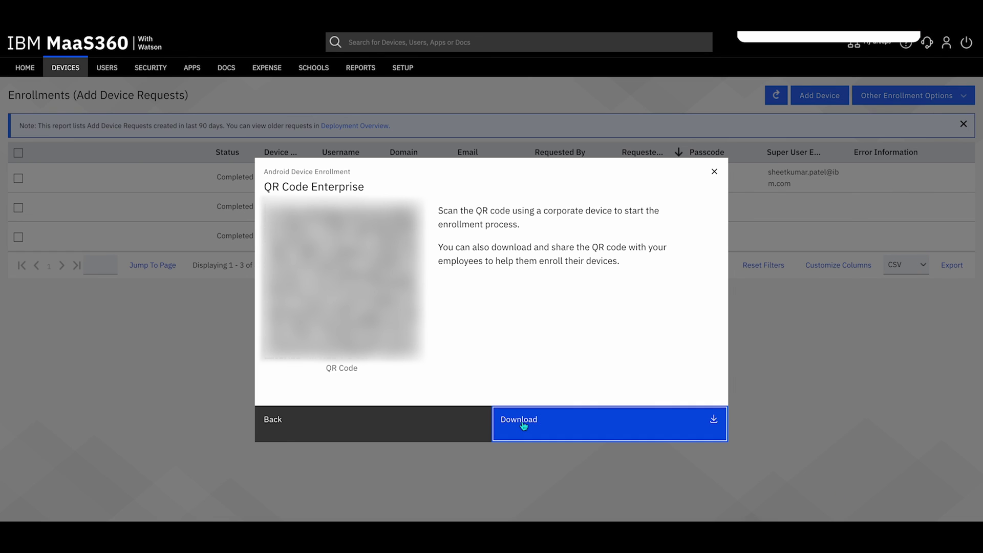